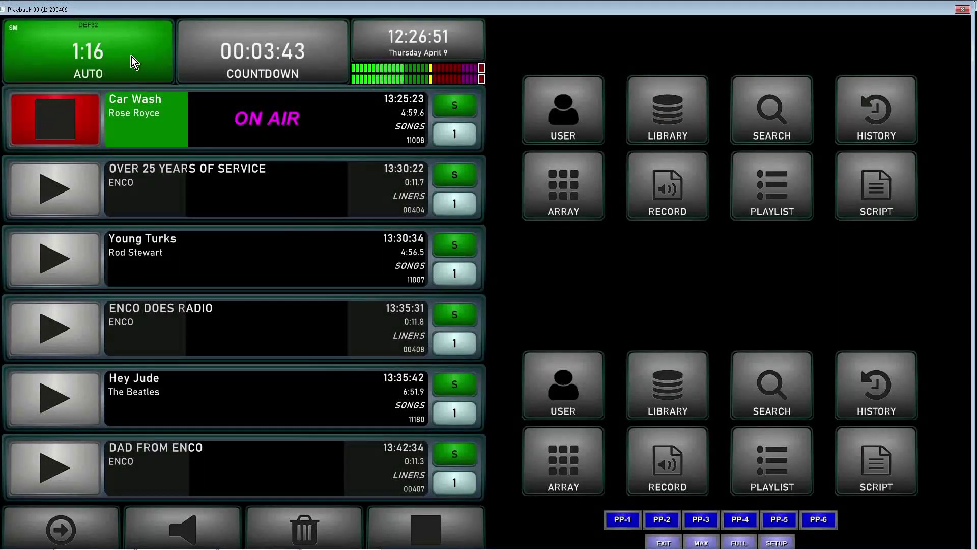
# - Toggle manual then automatic playback, and move ENCO DOES RADIO and DAD FROM ENCO ahead of Young Turks
pyautogui.click(131, 56)
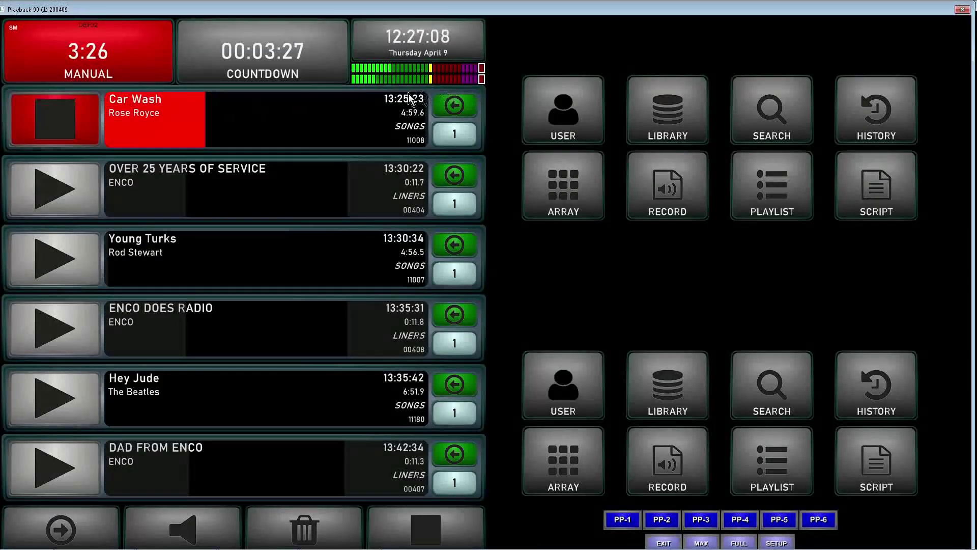
pyautogui.click(102, 63)
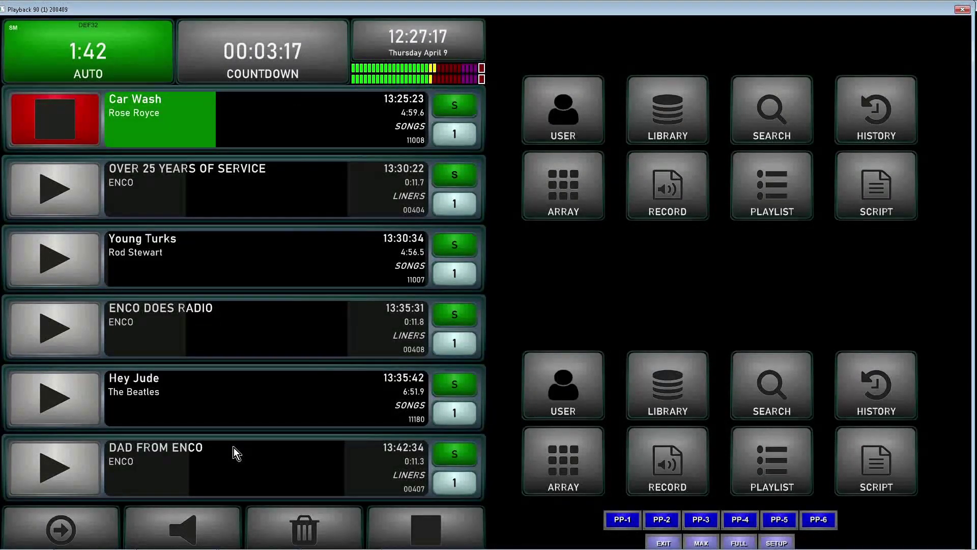
pyautogui.moveTo(239, 463); pyautogui.dragTo(231, 331)
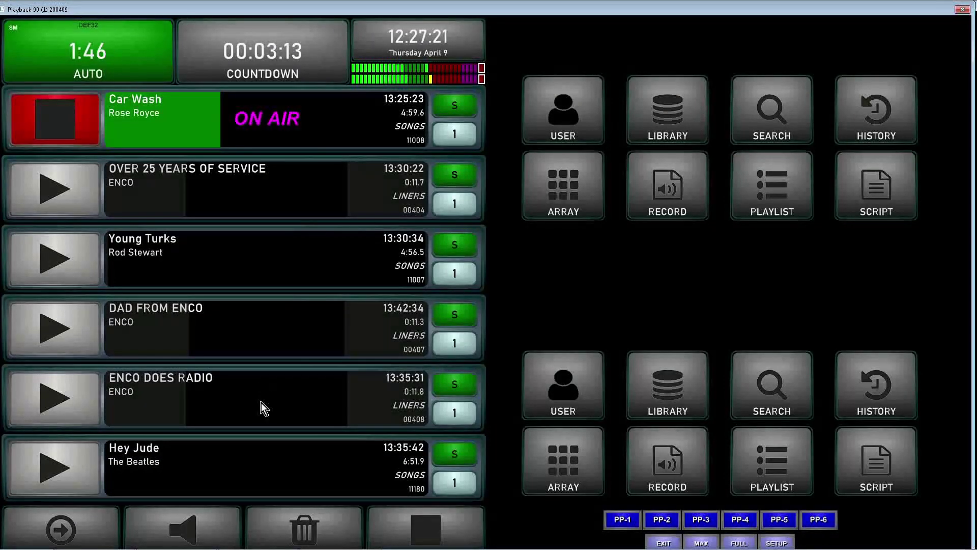
pyautogui.moveTo(261, 401); pyautogui.dragTo(245, 262)
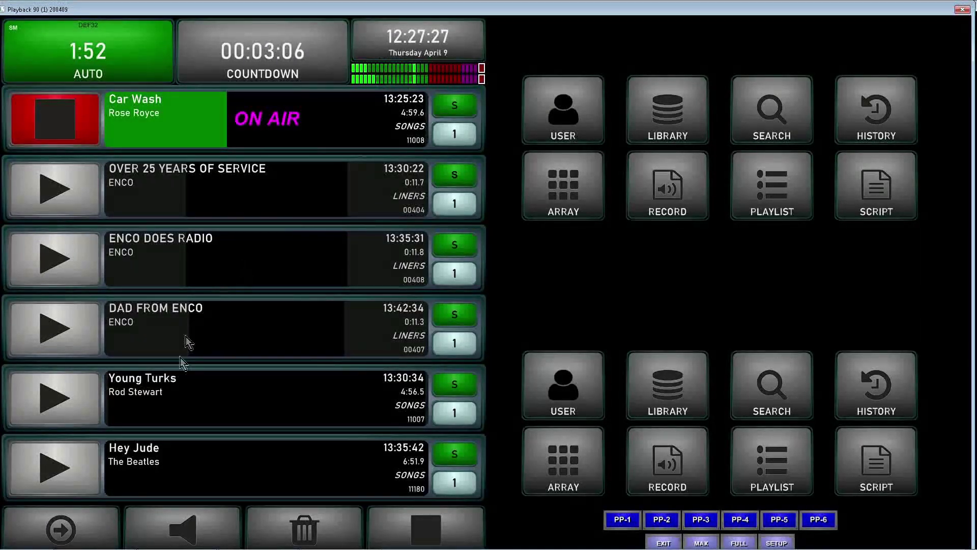
pyautogui.click(198, 541)
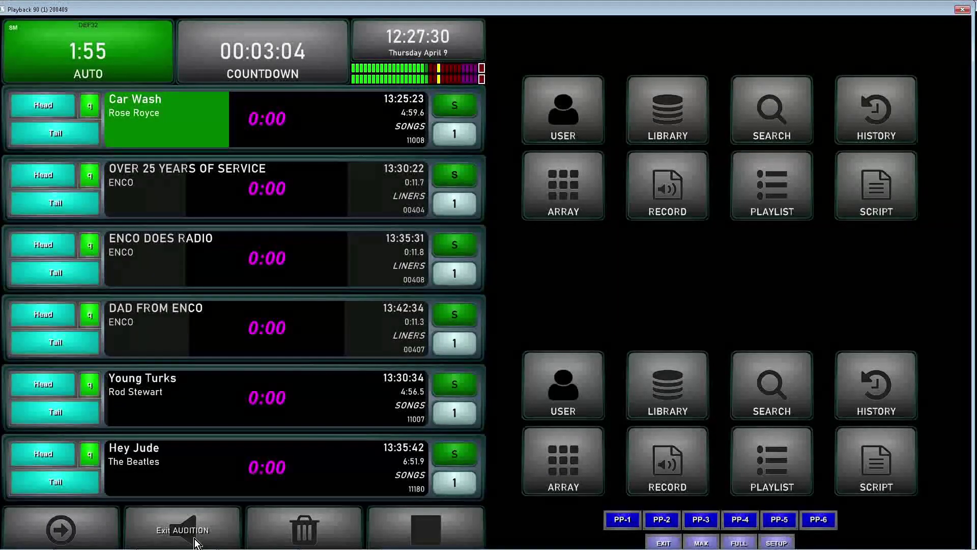
pyautogui.click(44, 249)
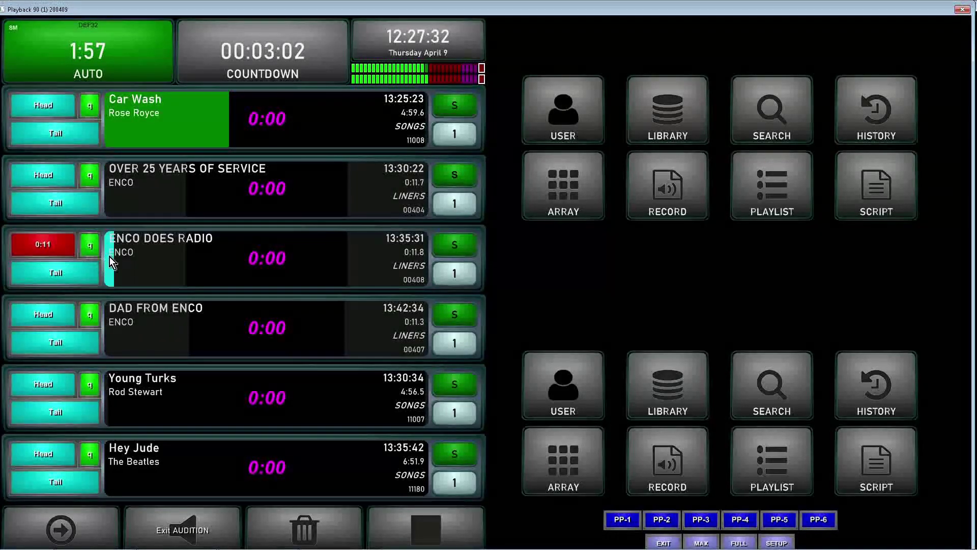
pyautogui.click(51, 272)
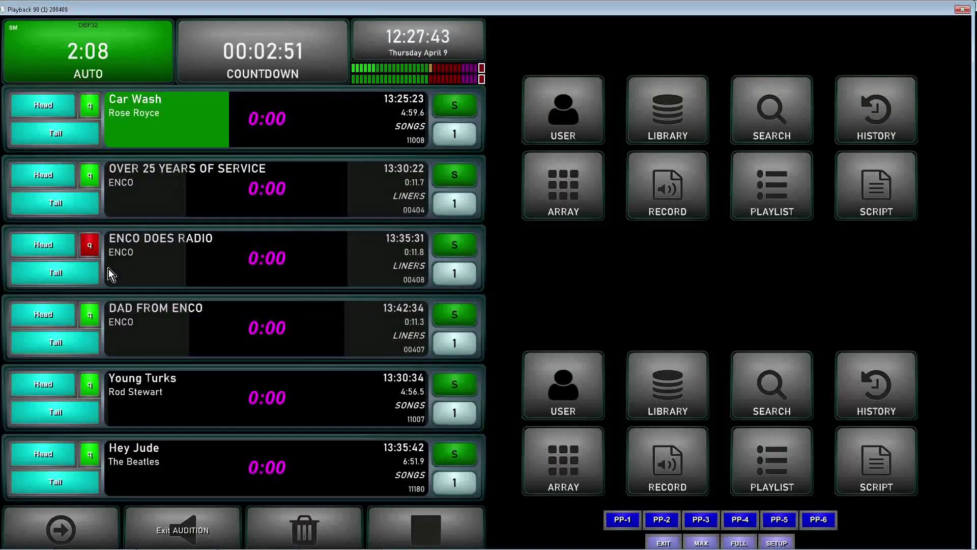
pyautogui.moveTo(109, 269); pyautogui.dragTo(213, 270)
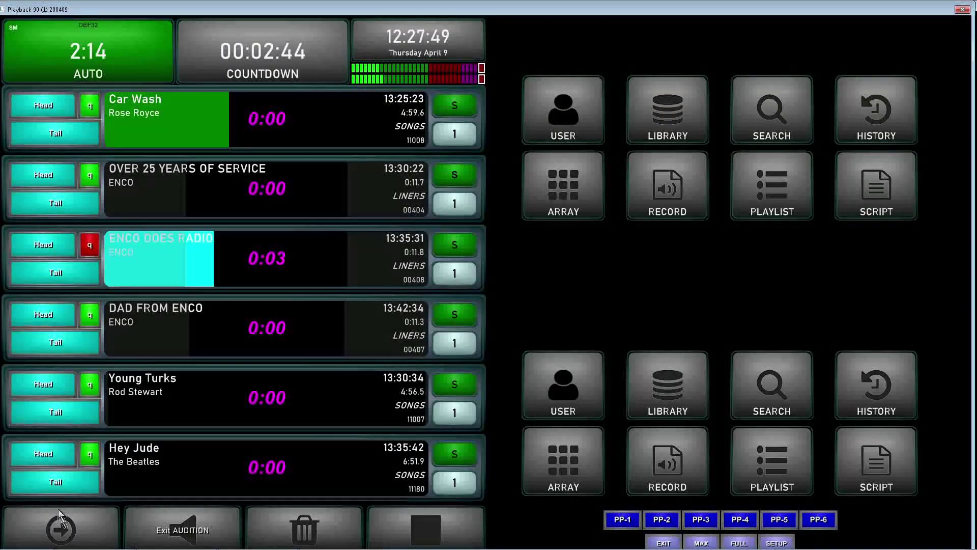
pyautogui.click(167, 537)
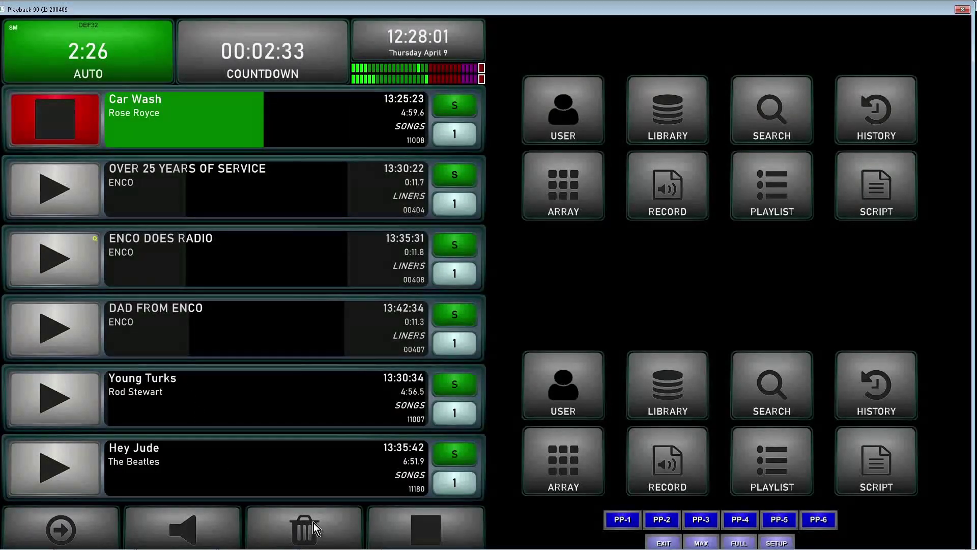
# - Delete DAD FROM ENCO from the log, then advance playback so Young Turks goes on air
pyautogui.click(315, 530)
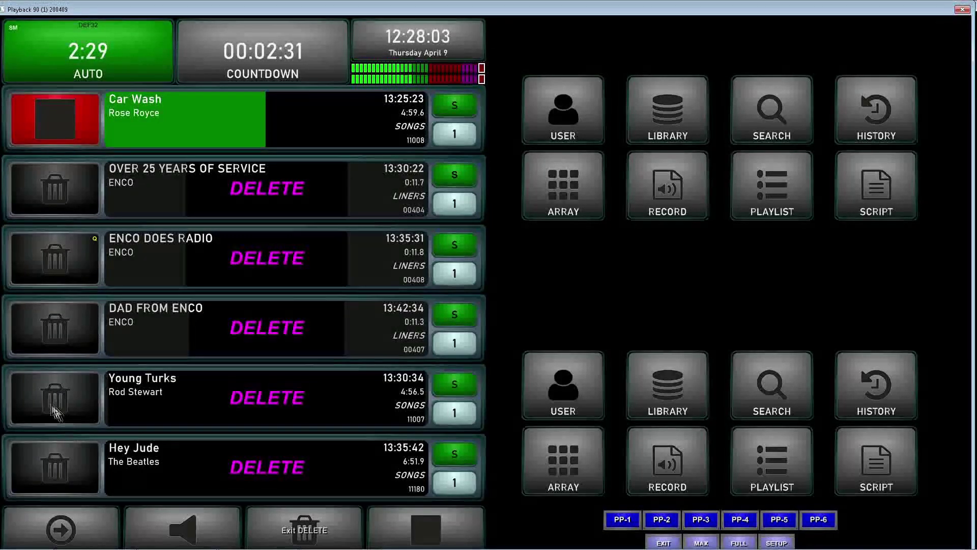
pyautogui.click(44, 331)
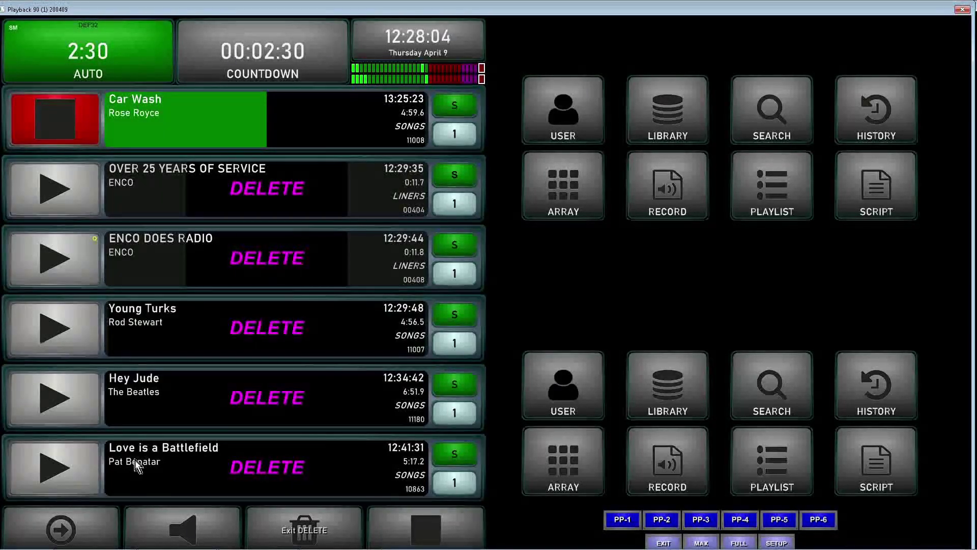
pyautogui.click(308, 527)
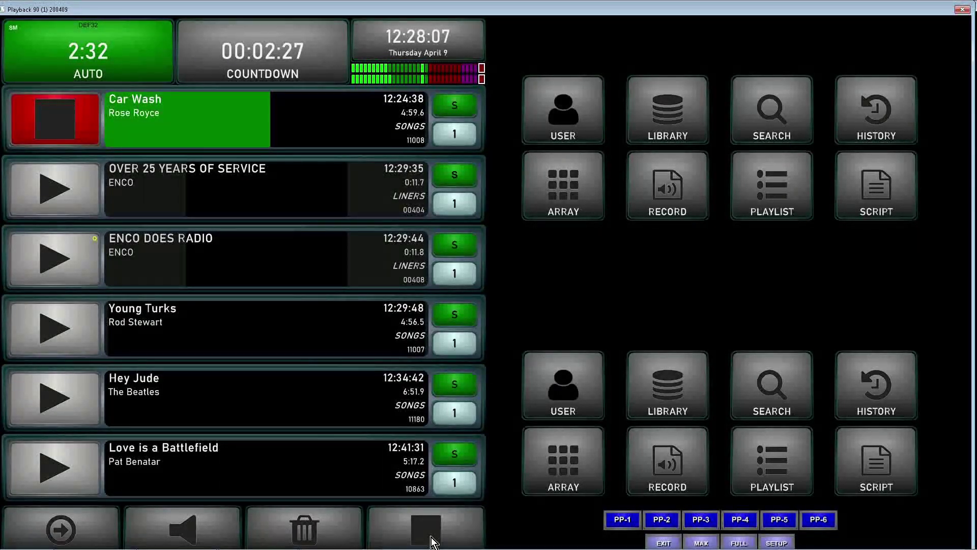
pyautogui.click(81, 526)
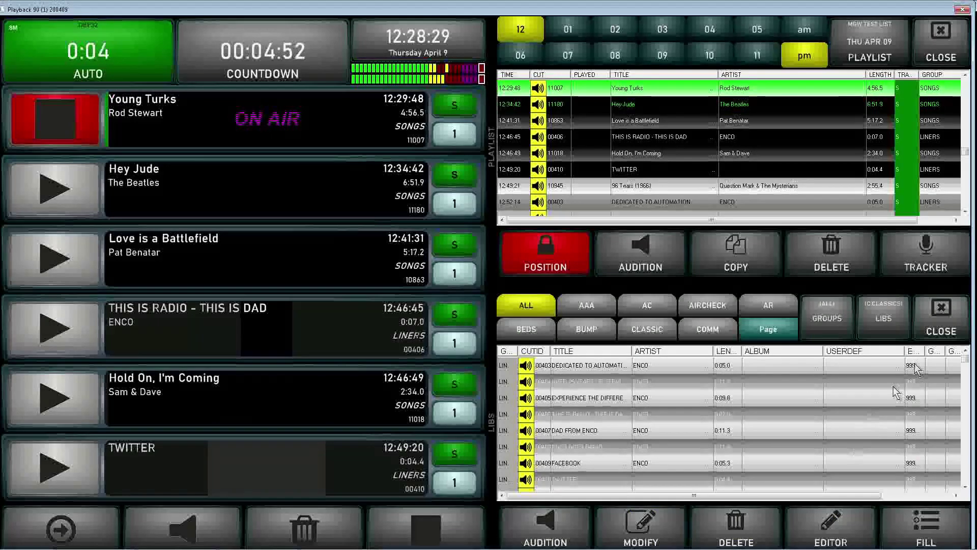
# - Close the library list, expand and close the playlist, then switch the side panels to HALF
pyautogui.click(950, 332)
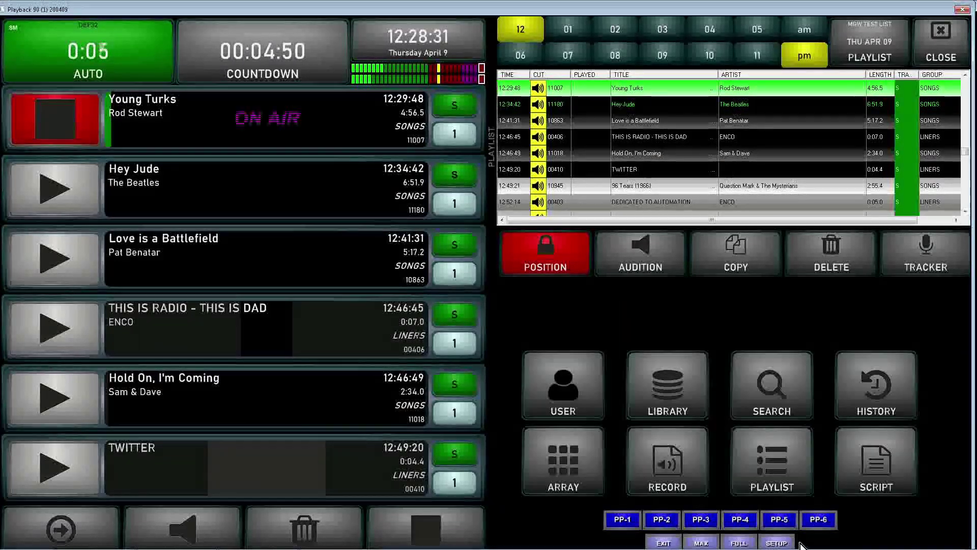
pyautogui.click(772, 468)
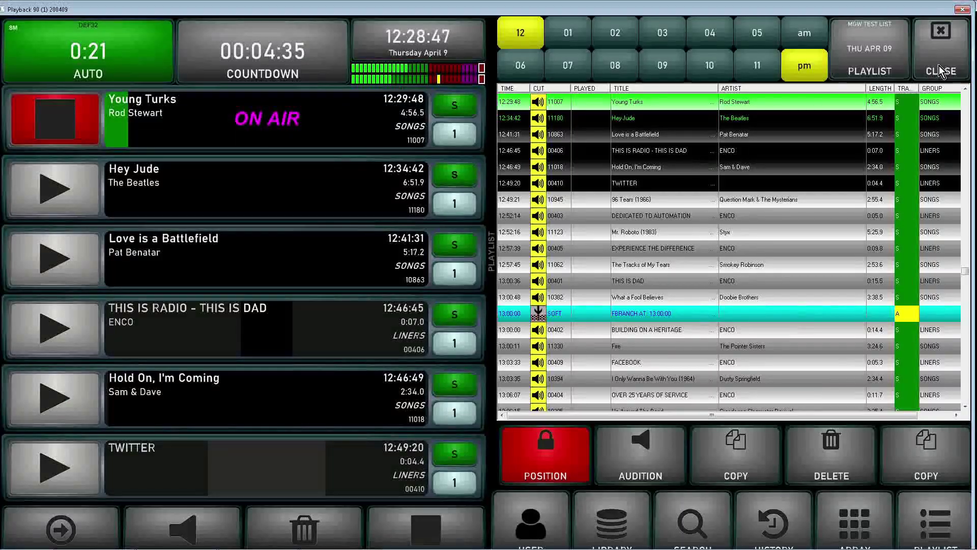
pyautogui.click(942, 29)
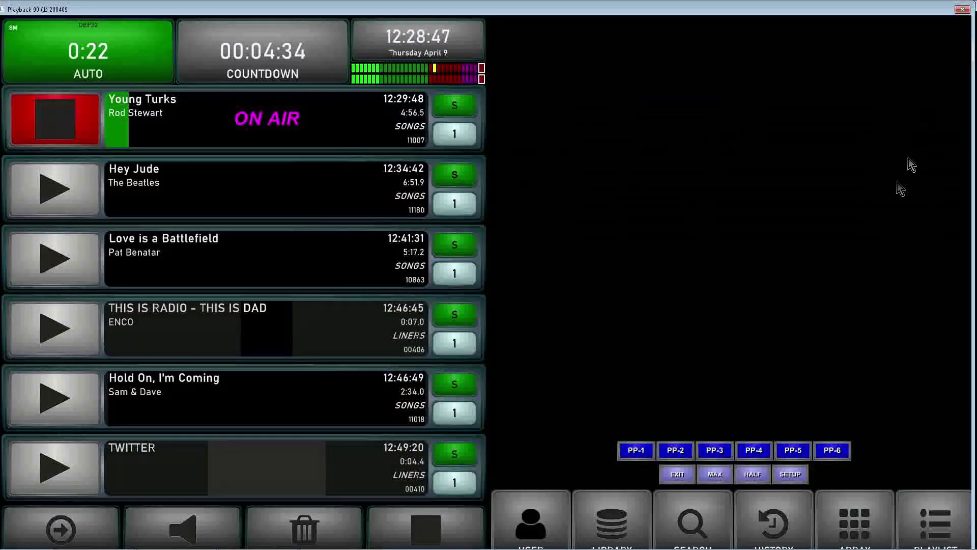
pyautogui.click(753, 477)
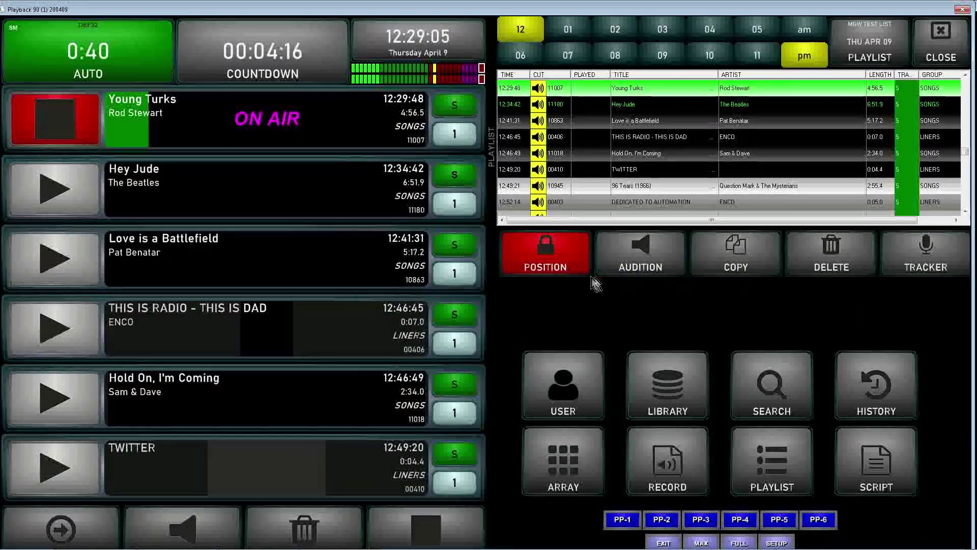
# - Unlock the playlist so its items can be moved
pyautogui.click(564, 273)
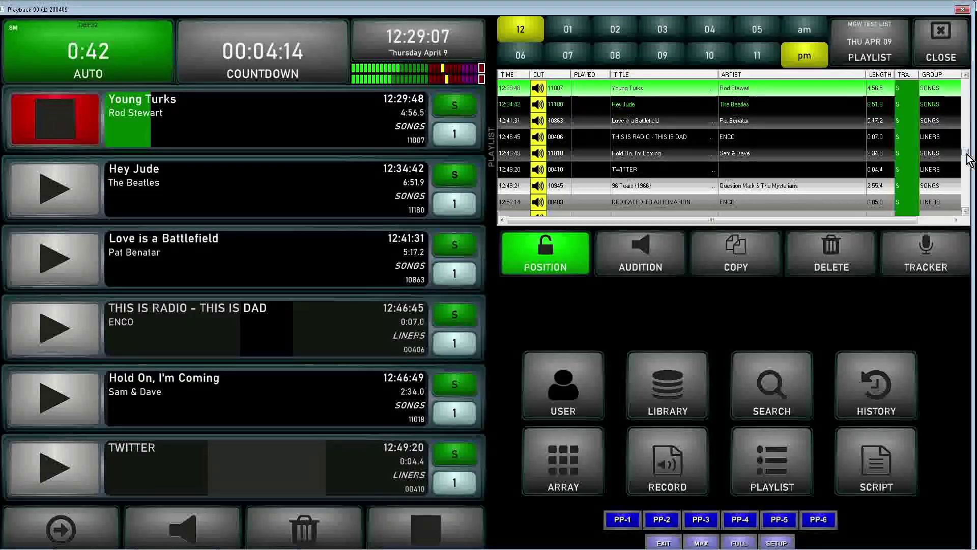
pyautogui.moveTo(966, 159); pyautogui.dragTo(967, 176)
pyautogui.moveTo(967, 179); pyautogui.dragTo(967, 166)
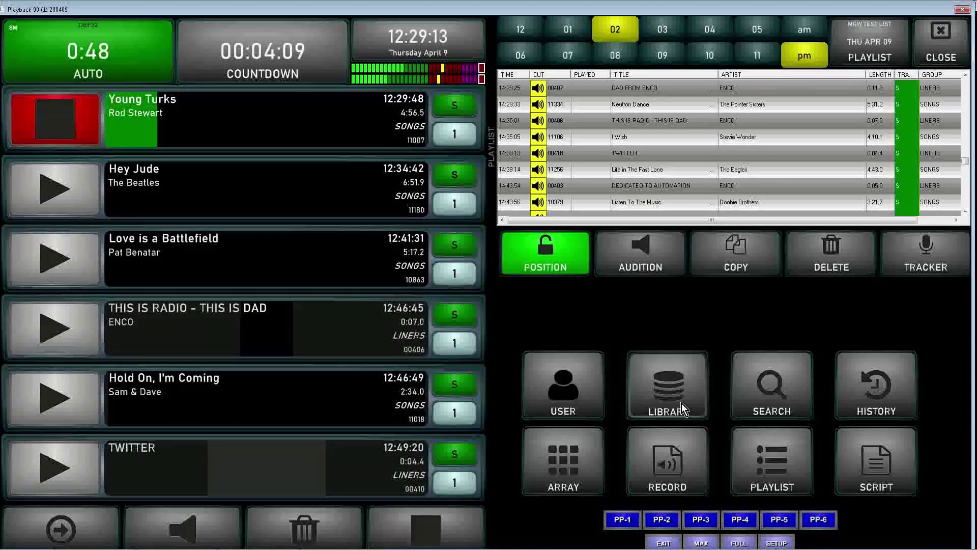
# - Add Elton John cut 10427, I Guess That's Why They Call It The Blues, before Love is a Battlefield
pyautogui.click(801, 436)
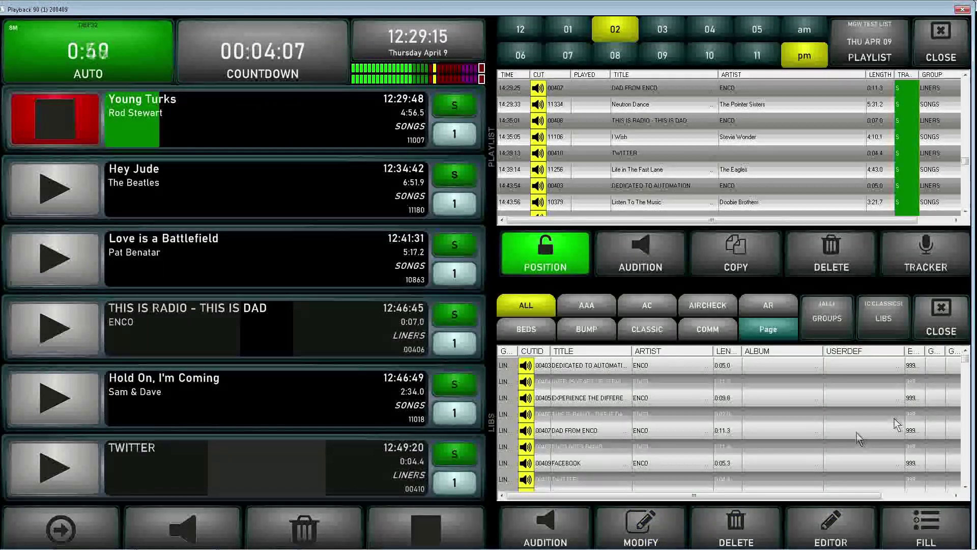
pyautogui.scroll(-15, 762, 466)
pyautogui.click(722, 430)
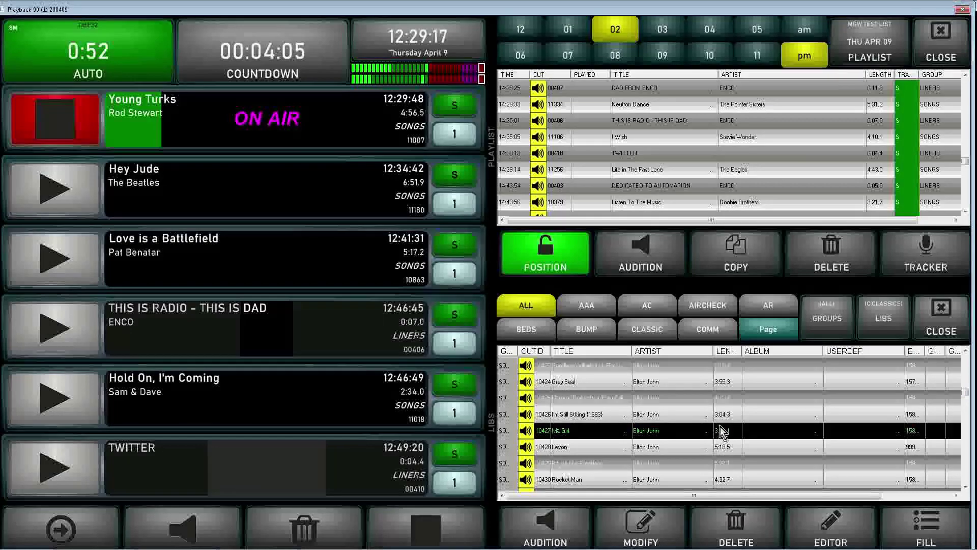
pyautogui.moveTo(722, 432); pyautogui.dragTo(693, 239)
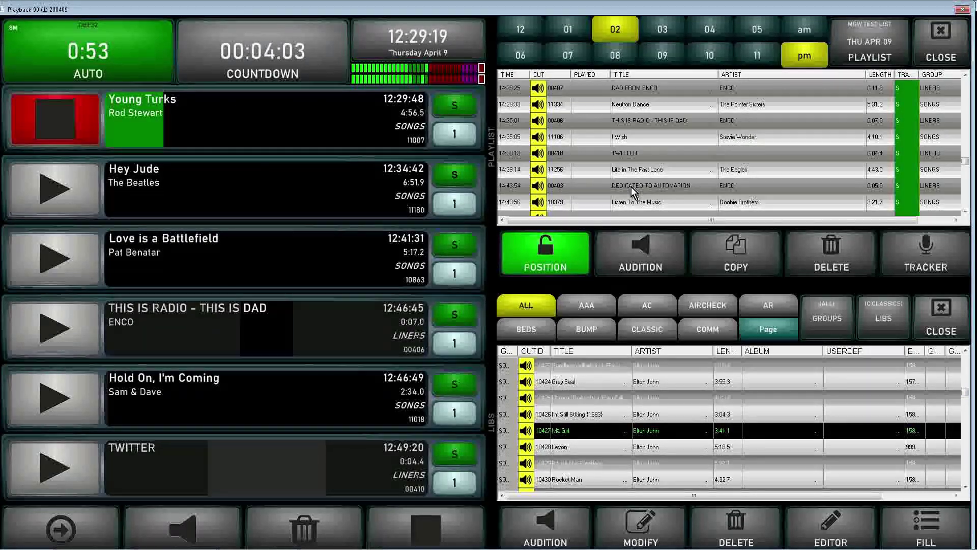
pyautogui.moveTo(633, 193); pyautogui.dragTo(634, 193)
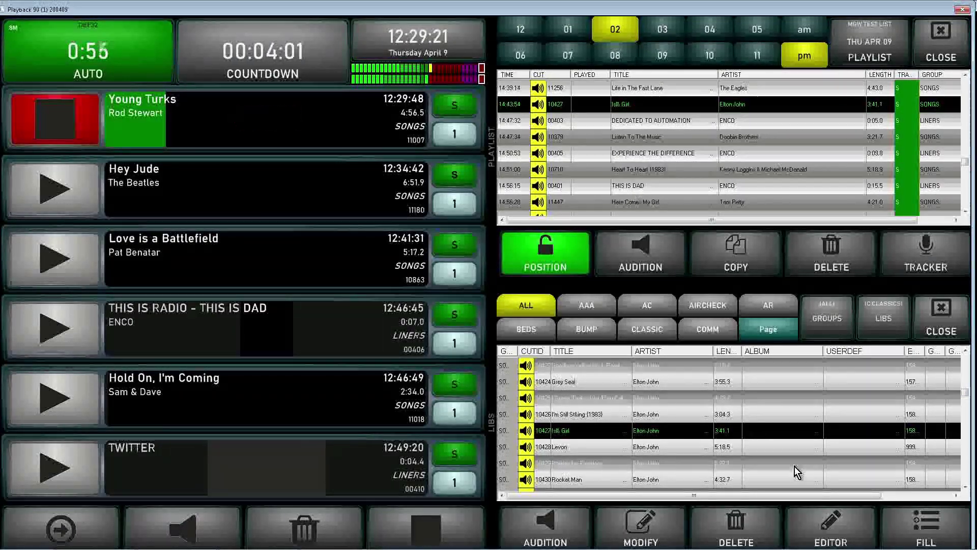
pyautogui.moveTo(728, 400); pyautogui.dragTo(280, 347)
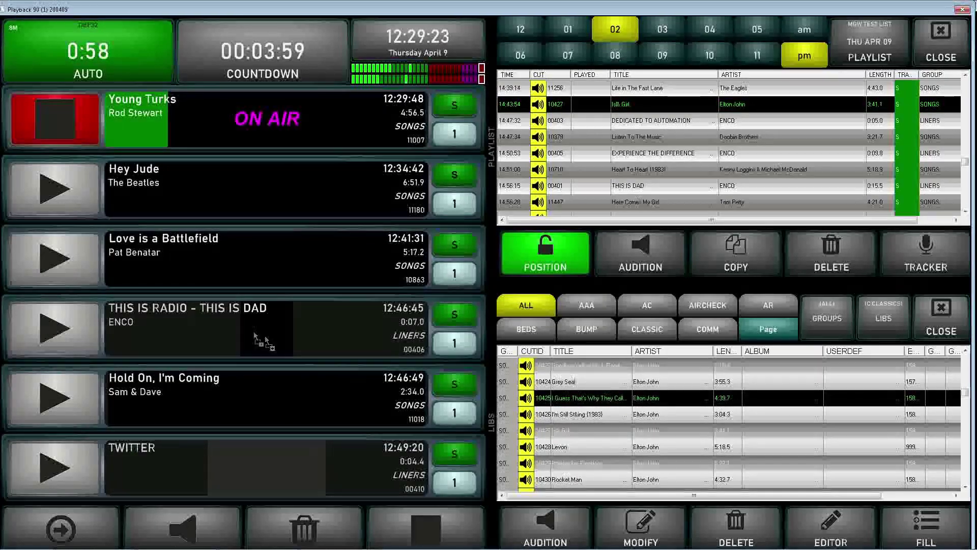
pyautogui.moveTo(135, 194); pyautogui.dragTo(154, 253)
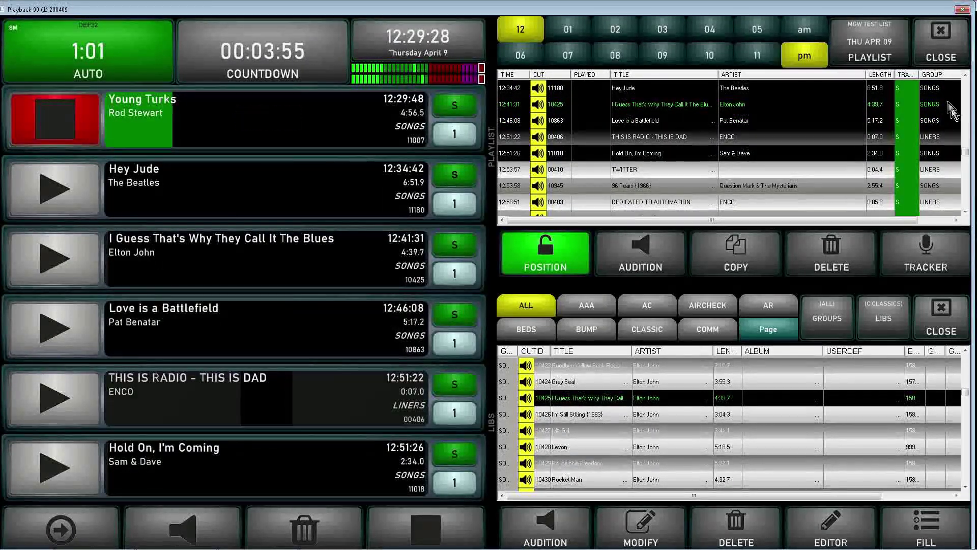
# - Close the library and open the user's list, then back out of copying 08 Nothing Else Matters
pyautogui.click(942, 320)
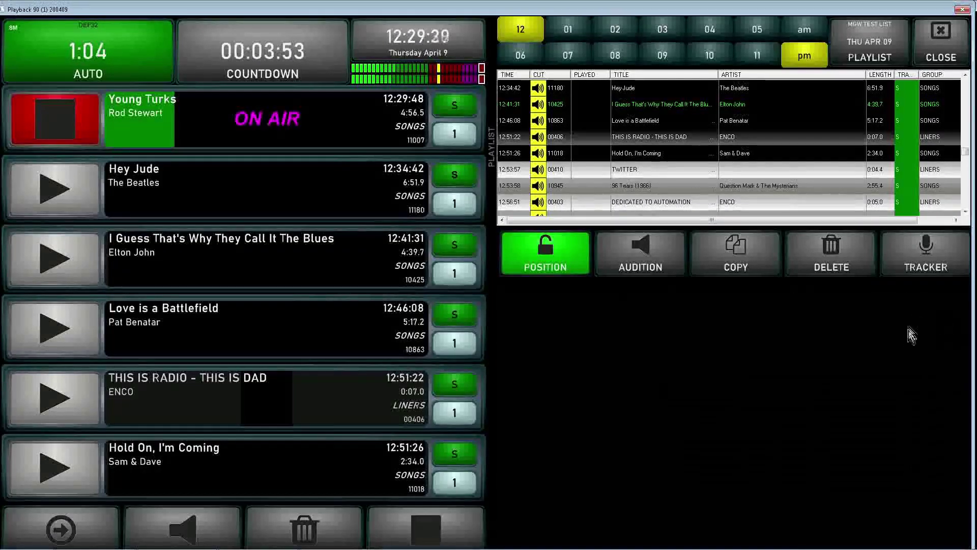
pyautogui.click(570, 399)
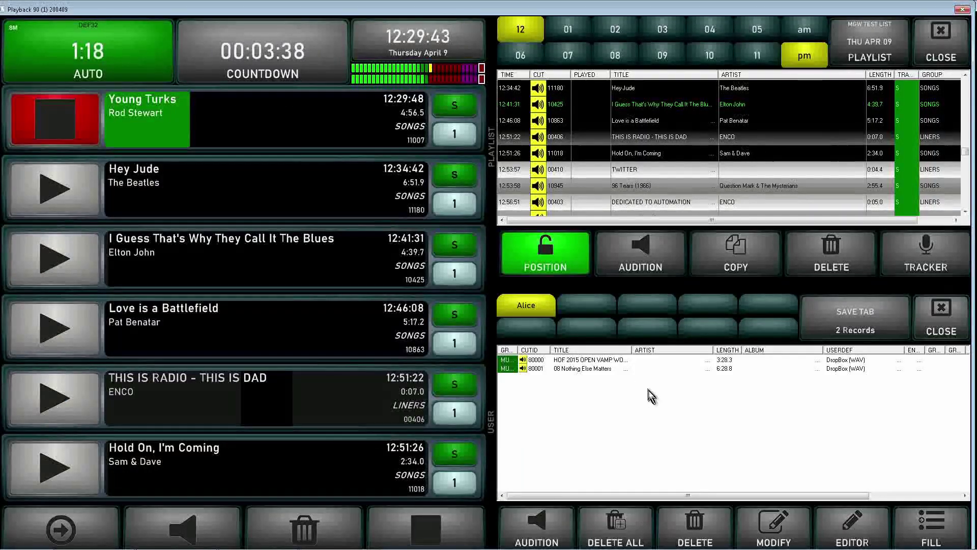
pyautogui.moveTo(606, 369); pyautogui.dragTo(283, 301)
pyautogui.moveTo(530, 340); pyautogui.dragTo(616, 379)
# - Close the user list, search the library for Truckin', and insert it after Hey Jude
pyautogui.click(941, 326)
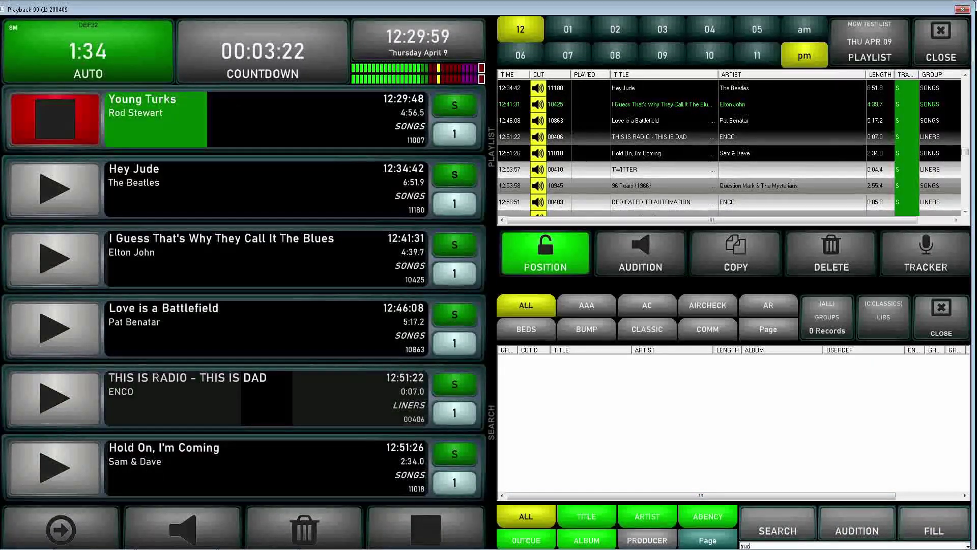
pyautogui.press('Return')
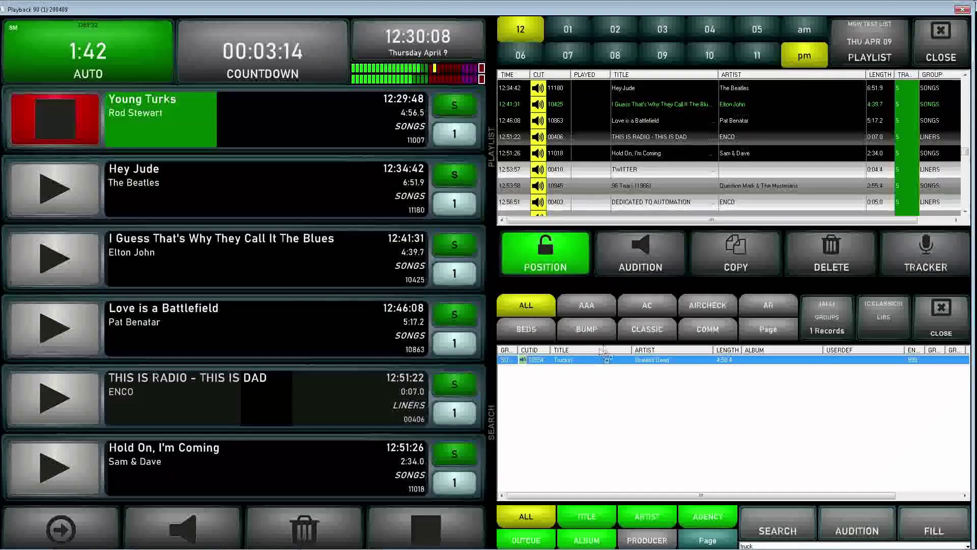
pyautogui.moveTo(606, 356); pyautogui.dragTo(597, 203)
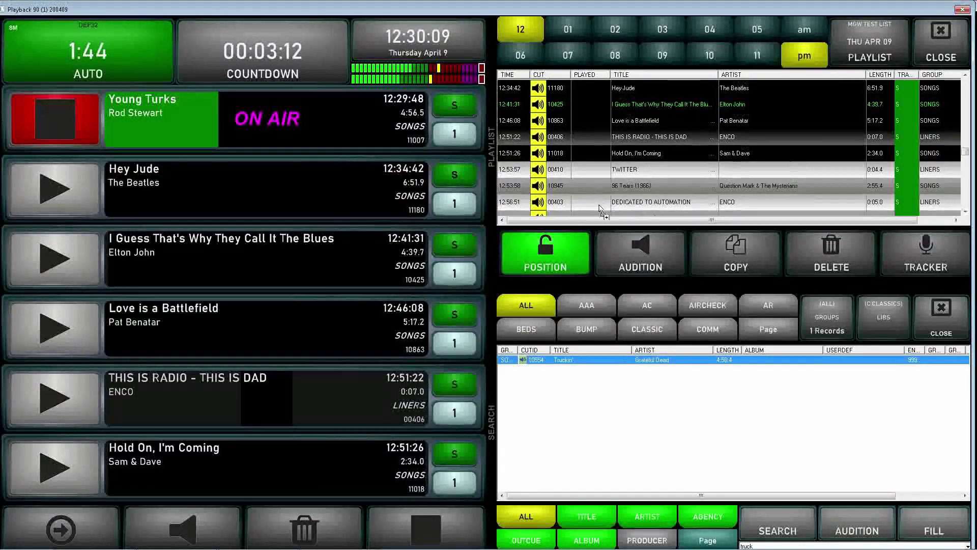
pyautogui.moveTo(629, 358); pyautogui.dragTo(630, 360)
pyautogui.moveTo(131, 203); pyautogui.dragTo(153, 248)
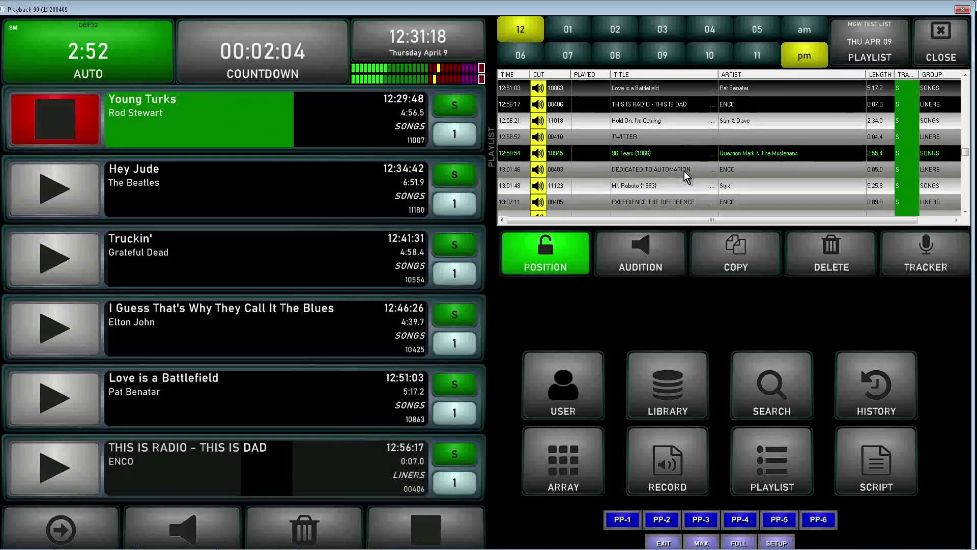
# - Overlap DEDICATED TO AUTOMATION's outro with Mr. Roboto's intro in the tracker, then close and confirm the change
pyautogui.click(686, 173)
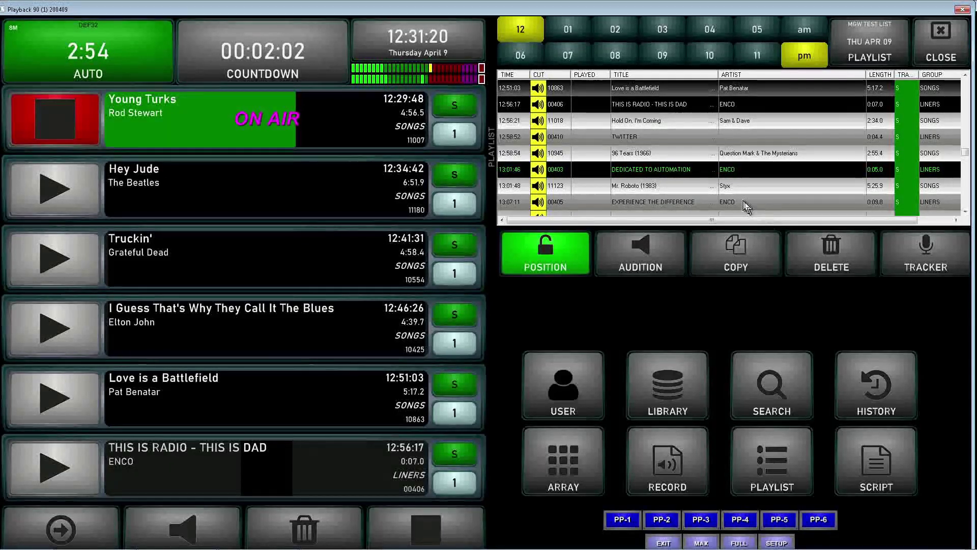
pyautogui.click(918, 258)
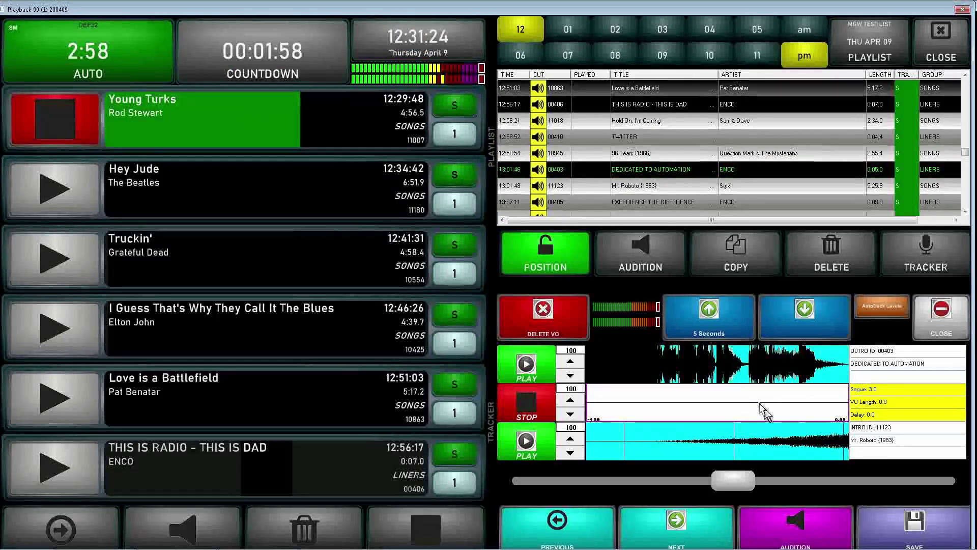
pyautogui.moveTo(763, 375); pyautogui.dragTo(684, 375)
pyautogui.moveTo(718, 443); pyautogui.dragTo(799, 442)
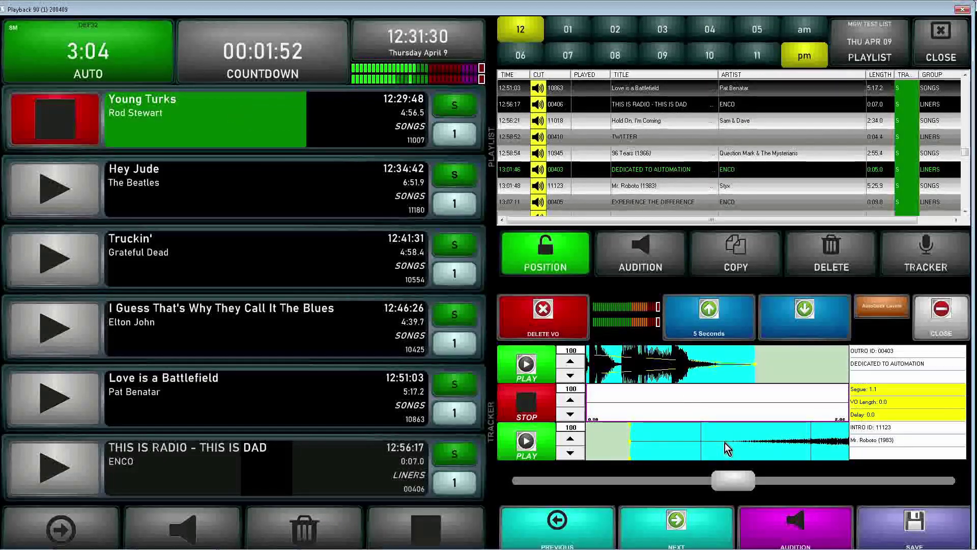
pyautogui.moveTo(724, 440)
pyautogui.mouseDown()
pyautogui.moveTo(744, 438)
pyautogui.moveTo(724, 441)
pyautogui.mouseUp()
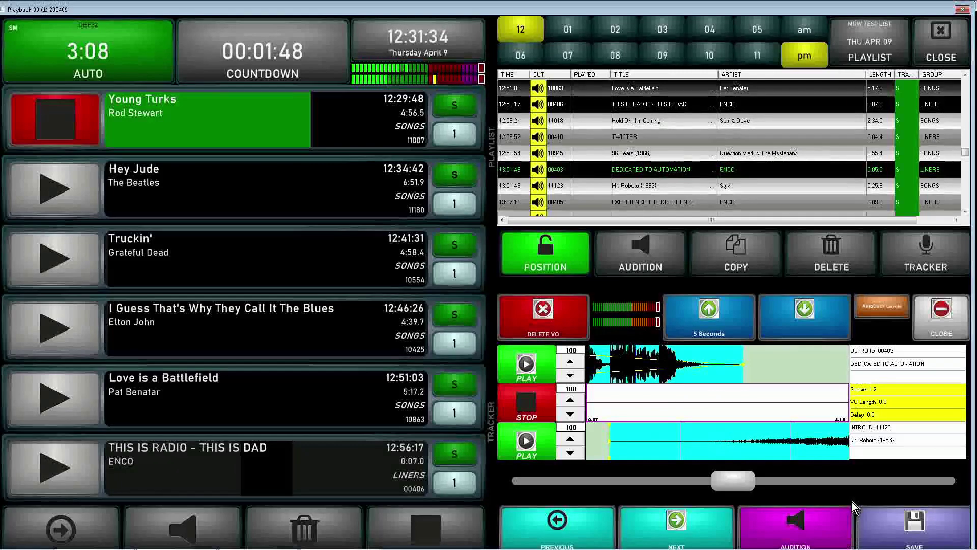
pyautogui.click(946, 329)
pyautogui.click(625, 529)
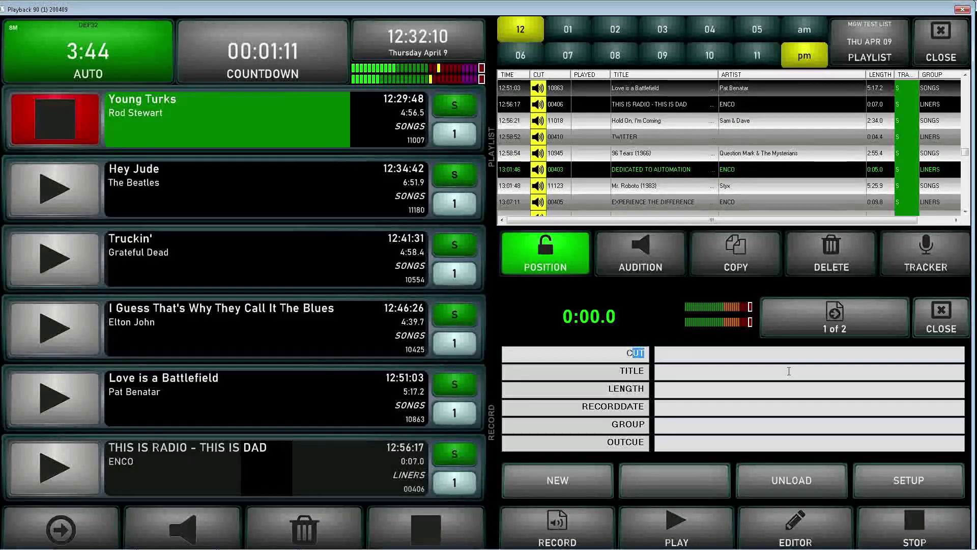
# - Close the recording panel, load the MUSIC cart page into the array, fire a cart, and close it
pyautogui.click(939, 319)
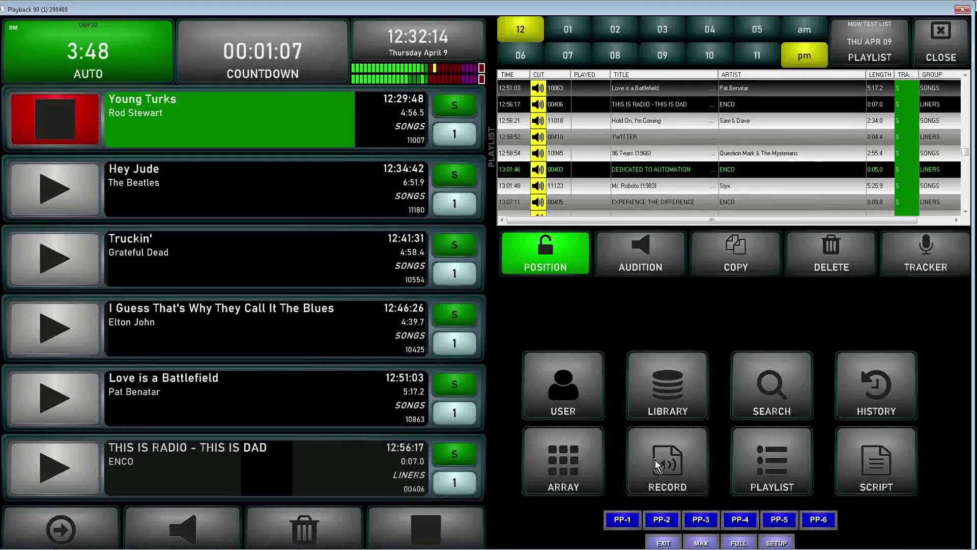
pyautogui.click(752, 464)
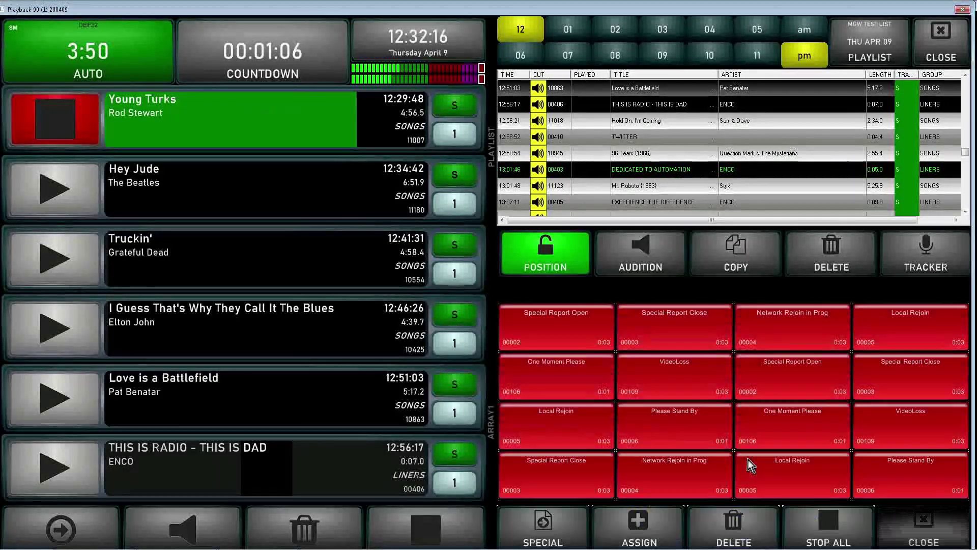
pyautogui.click(588, 515)
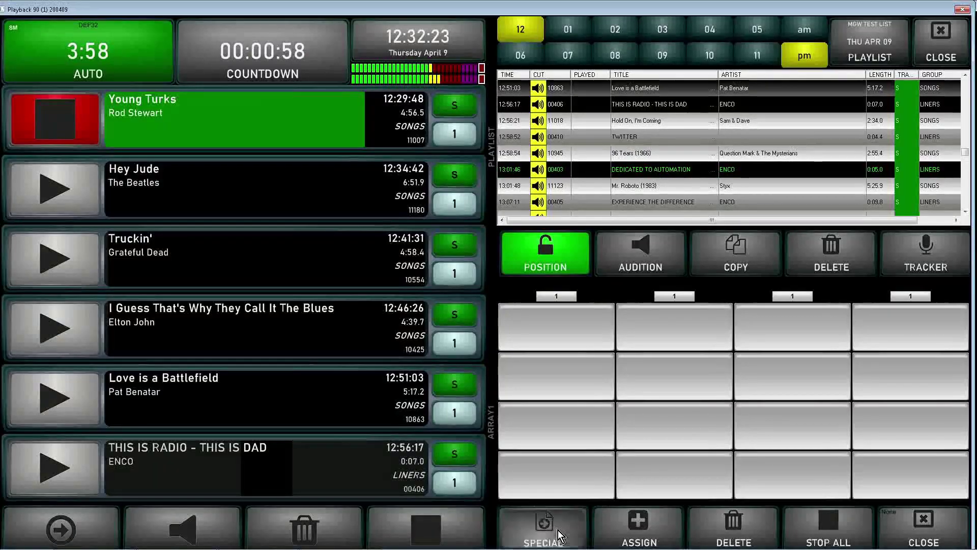
pyautogui.click(558, 531)
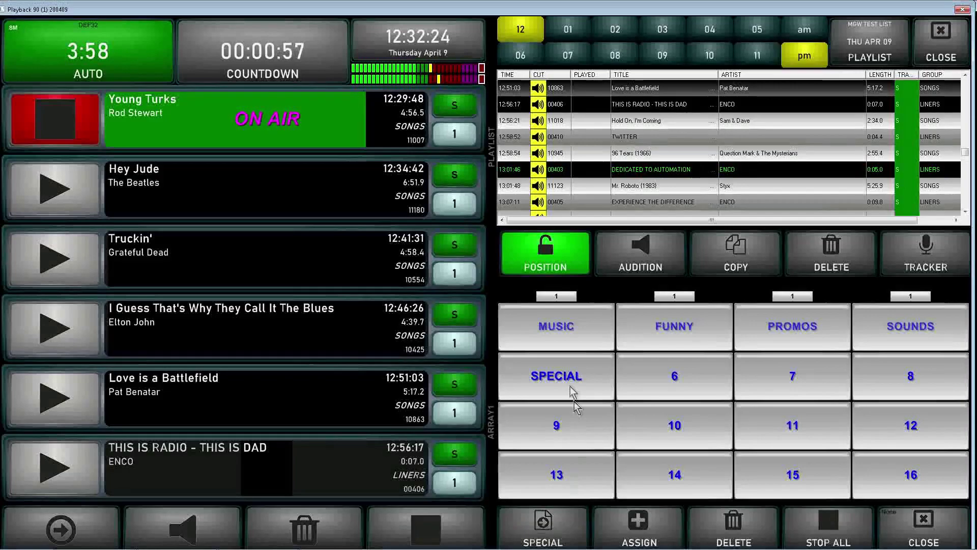
pyautogui.click(556, 327)
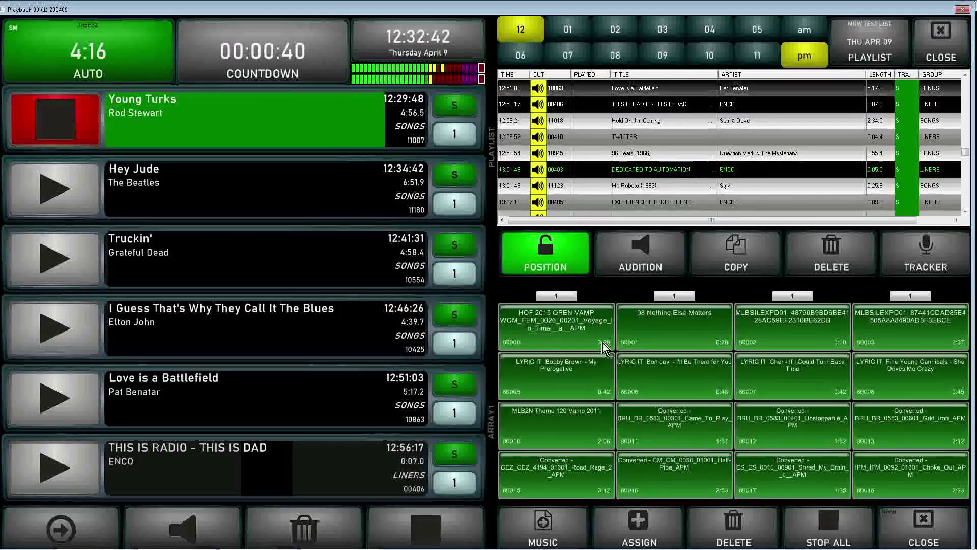
pyautogui.click(660, 334)
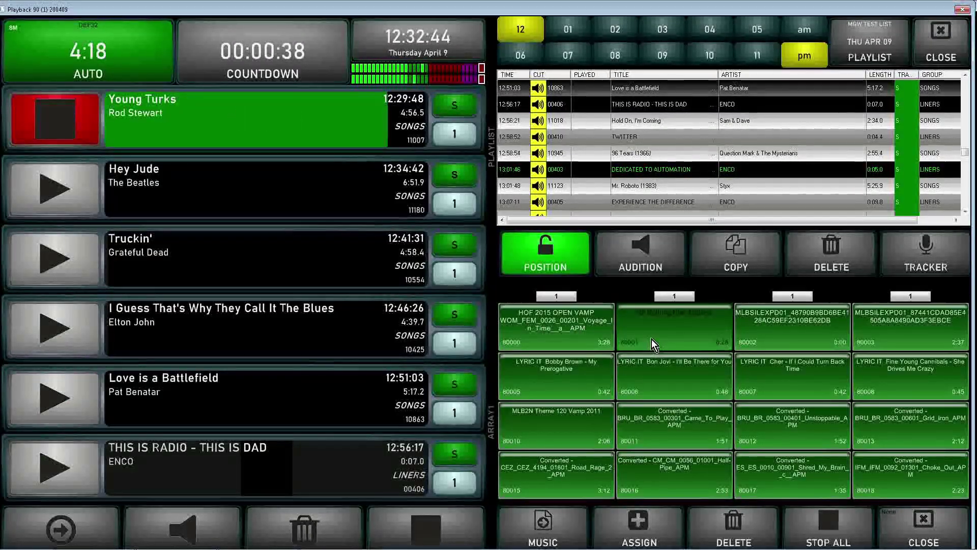
pyautogui.click(570, 344)
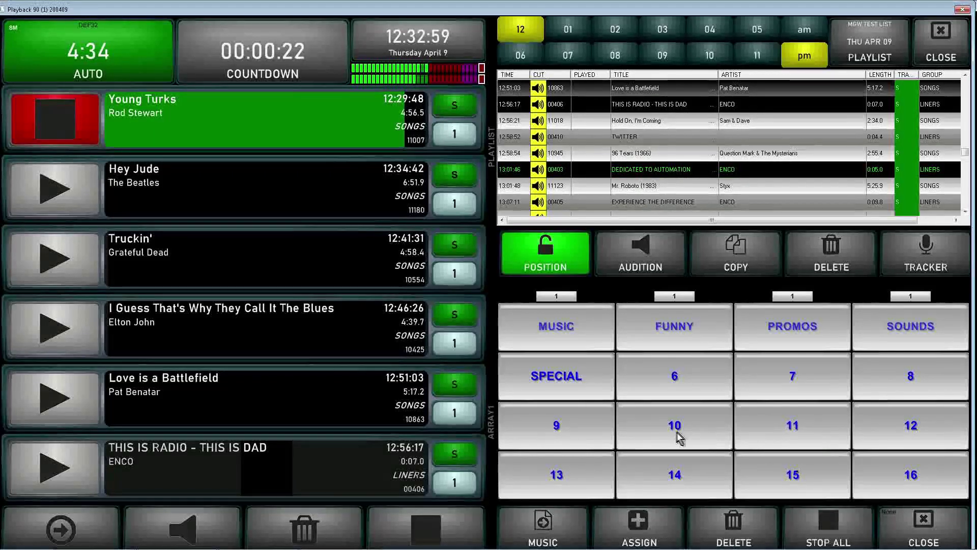
pyautogui.click(941, 537)
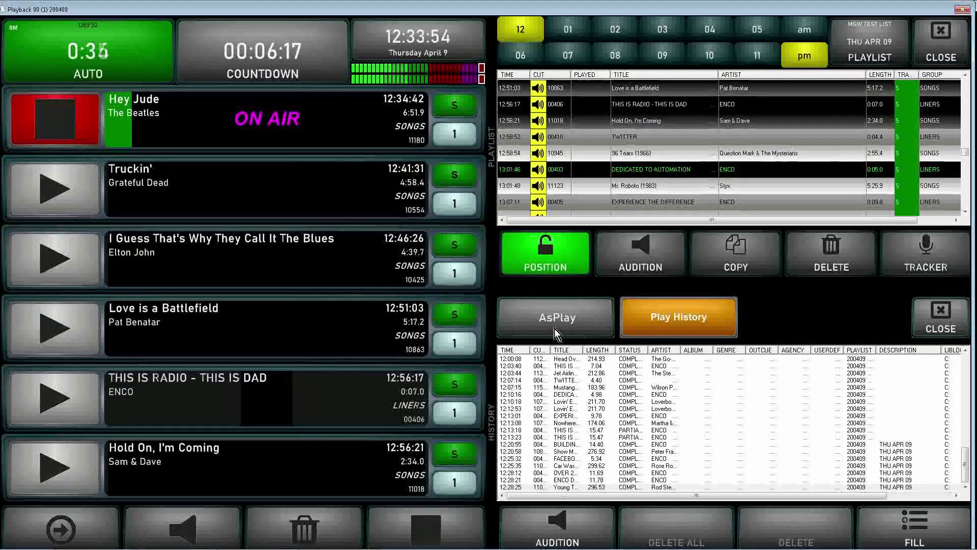
# - Switch the history from AsPlay to SKIPPED plays, then close the history panel
pyautogui.click(555, 331)
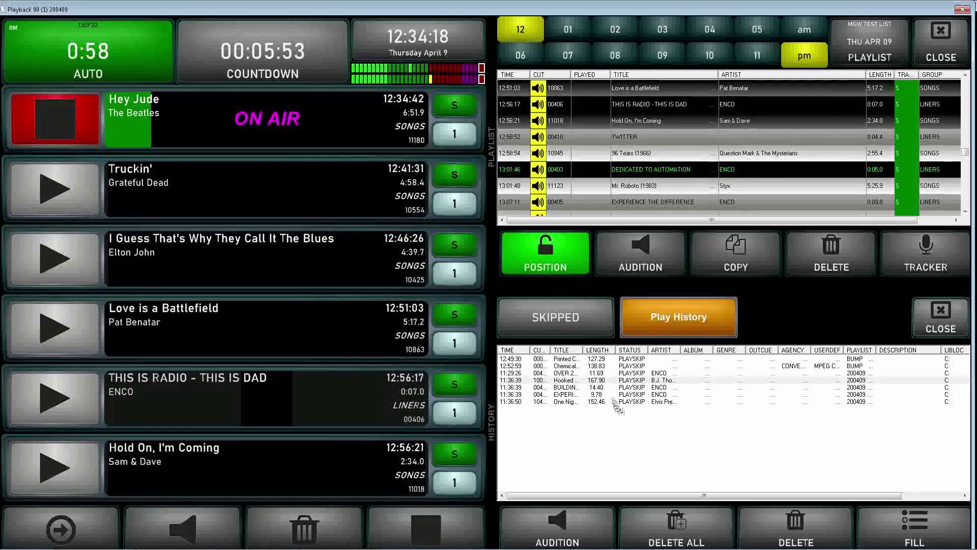
pyautogui.click(943, 325)
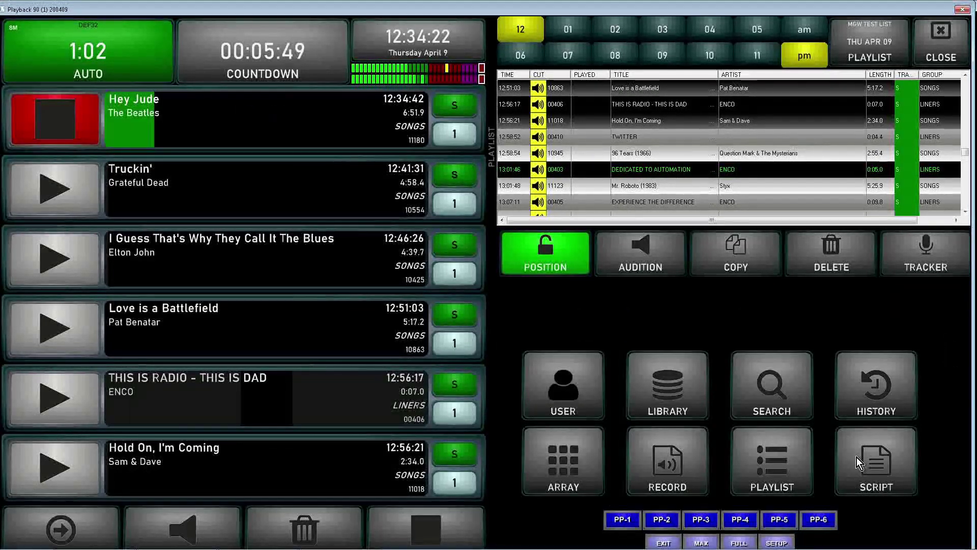
pyautogui.click(856, 469)
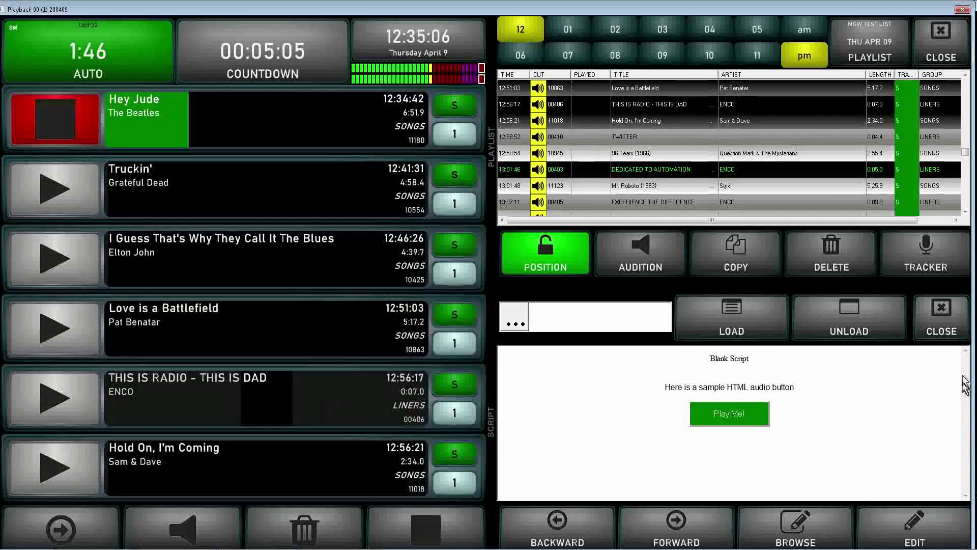
pyautogui.click(947, 318)
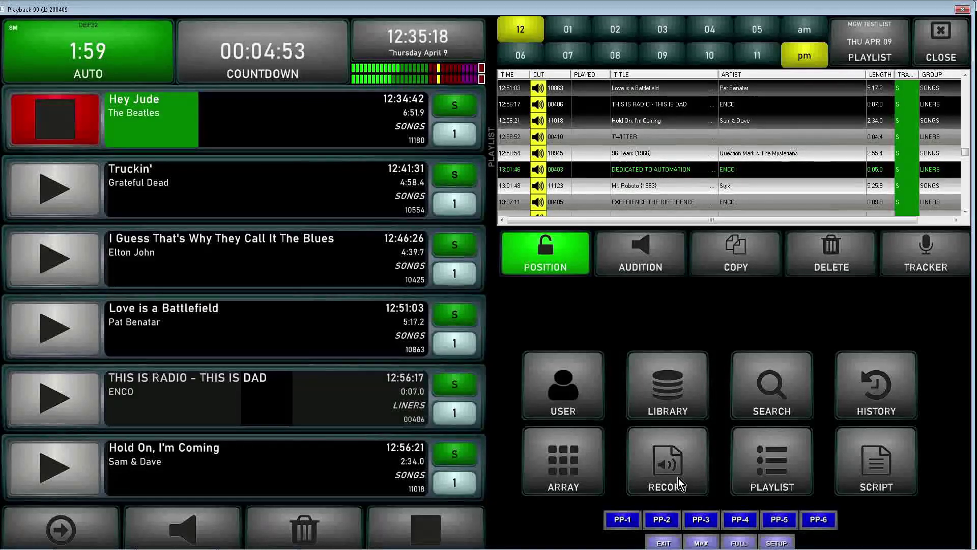
# - Exit and relaunch the Presenter playback screen, then show the now-empty cart array
pyautogui.click(657, 542)
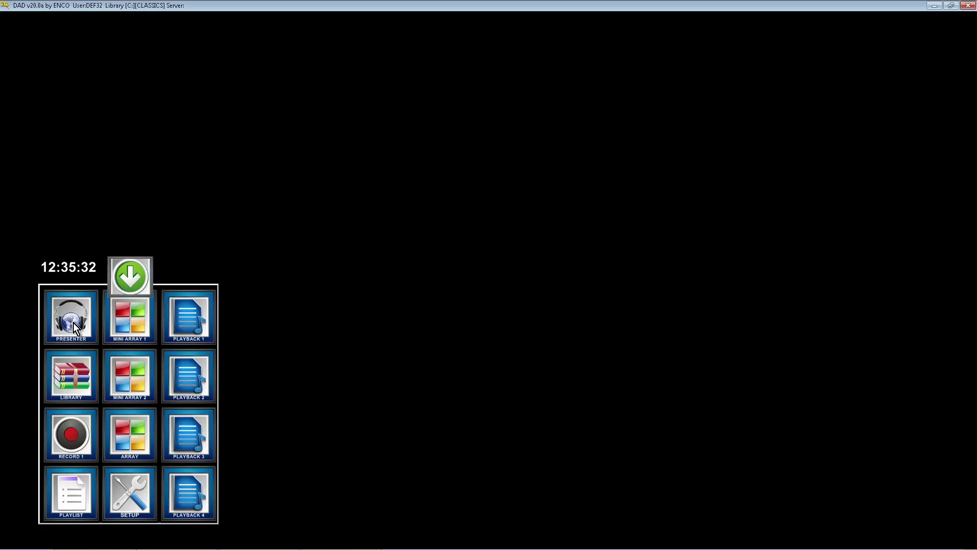
pyautogui.click(73, 326)
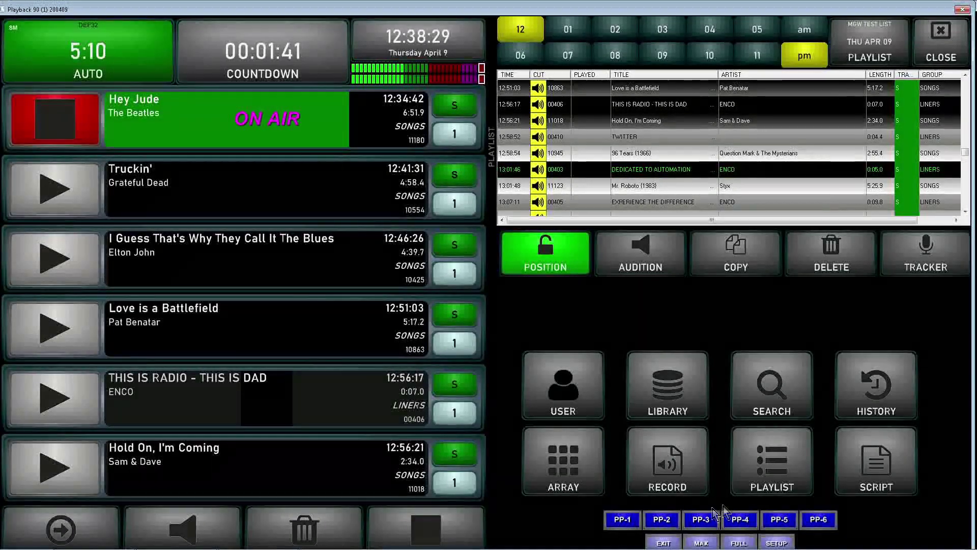
pyautogui.click(575, 486)
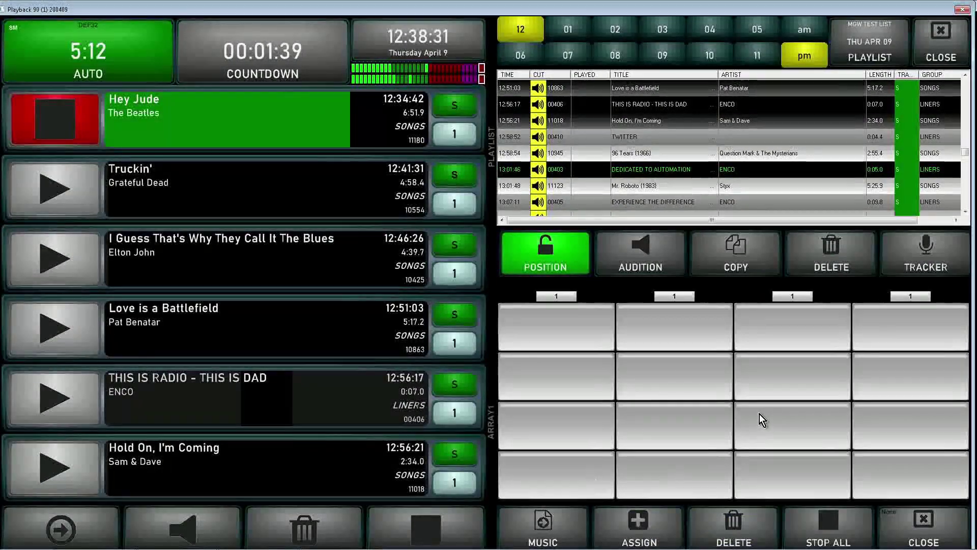